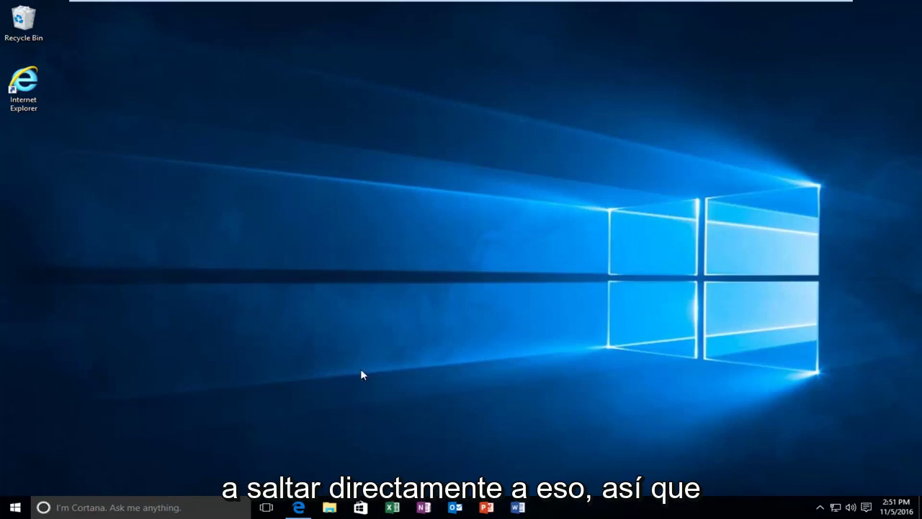
Search 'services' from the Start menu to bring up the Services app.
{"action": "left_click", "coordinate": [14, 509]}
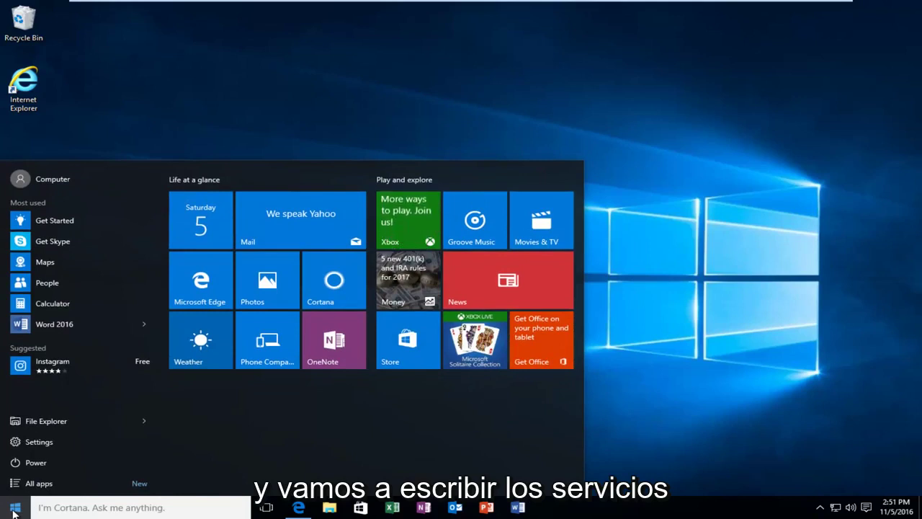
{"action": "type", "text": "services"}
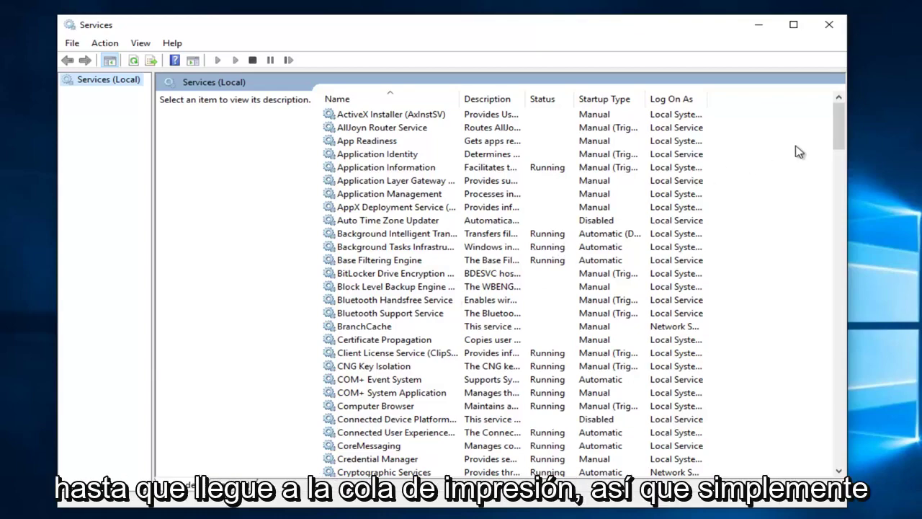
Open Print Spooler's properties, showing Automatic startup and Running status.
{"action": "left_click_drag", "start_coordinate": [846, 117], "coordinate": [849, 275]}
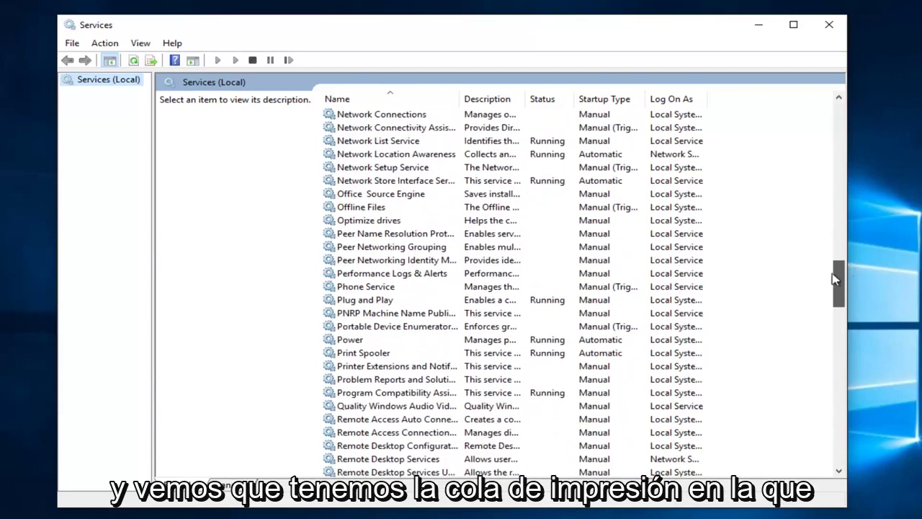
{"action": "left_click", "coordinate": [361, 358]}
{"action": "right_click", "coordinate": [361, 358]}
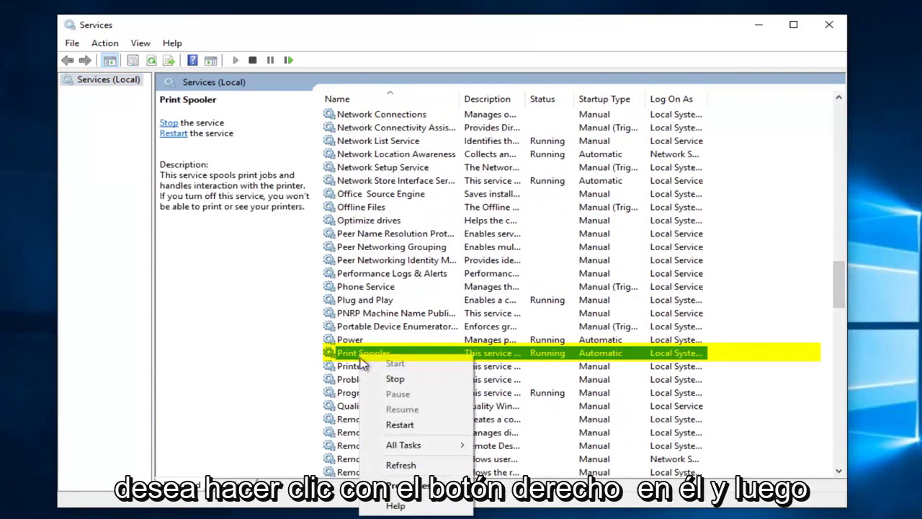
{"action": "left_click", "coordinate": [396, 489]}
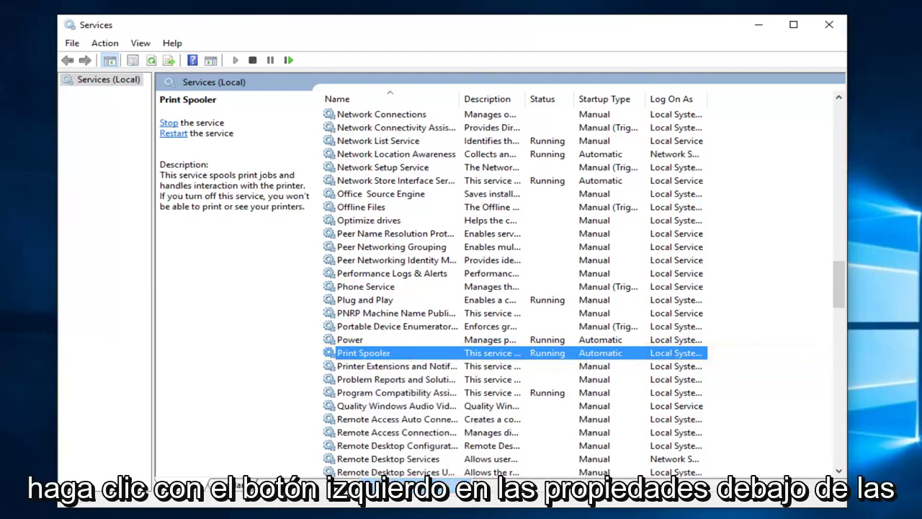
{"action": "left_click_drag", "start_coordinate": [429, 120], "coordinate": [440, 116]}
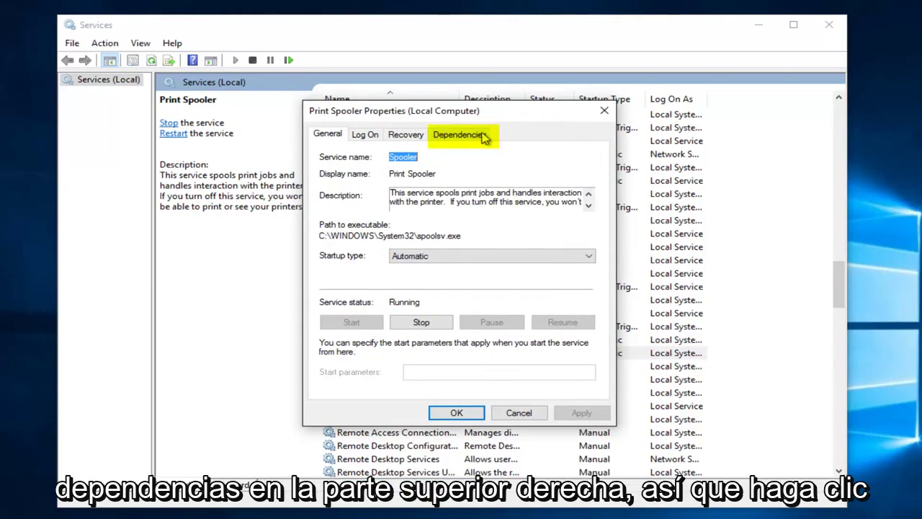
Show Print Spooler's dependencies (HTTP Service, RPC) with Remote Procedure Call (RPC) expanded.
{"action": "left_click", "coordinate": [461, 139]}
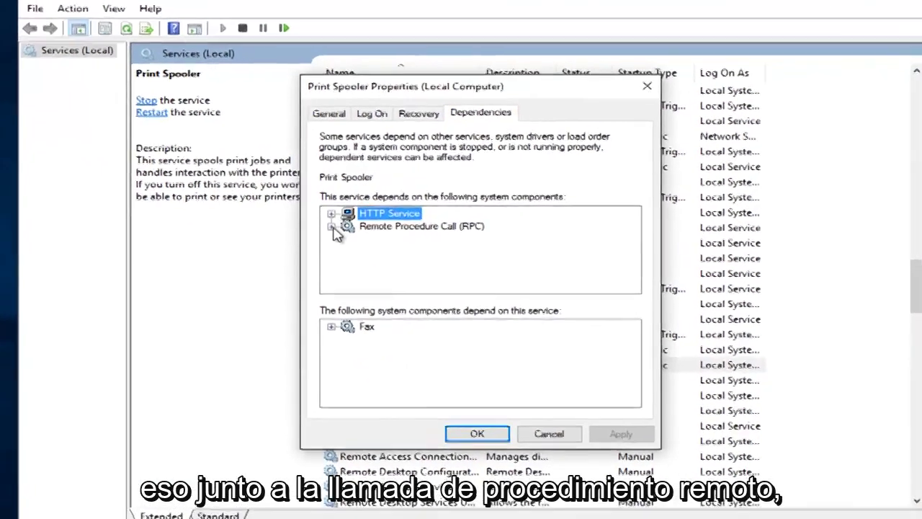
{"action": "left_click", "coordinate": [330, 233]}
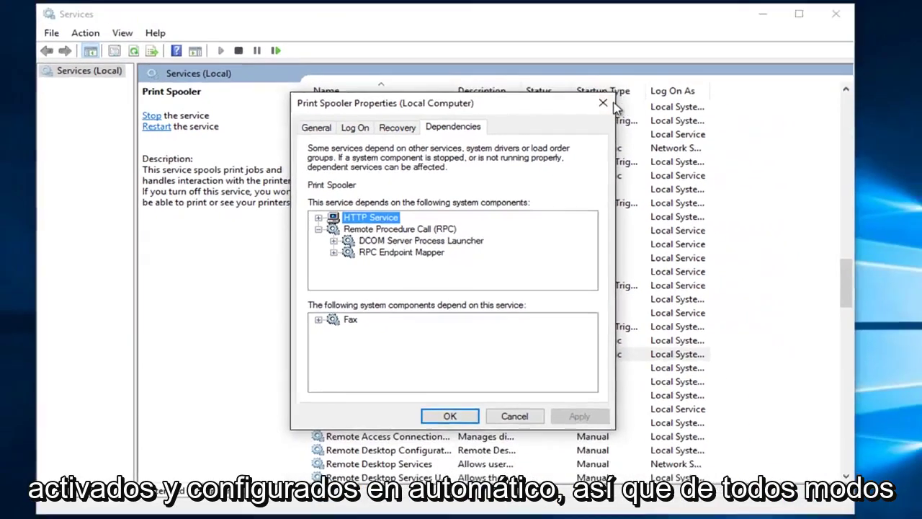
Reopen Print Spooler's properties and stop the service.
{"action": "left_click", "coordinate": [696, 58]}
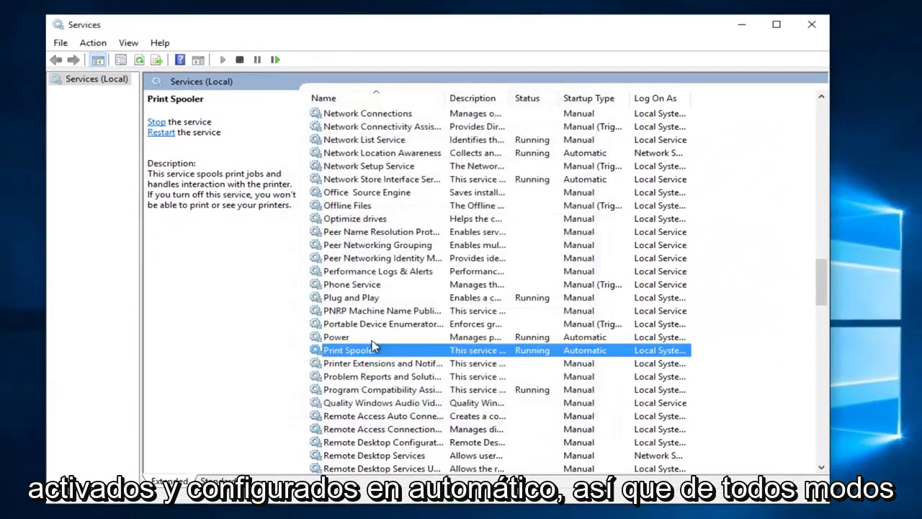
{"action": "right_click", "coordinate": [438, 353]}
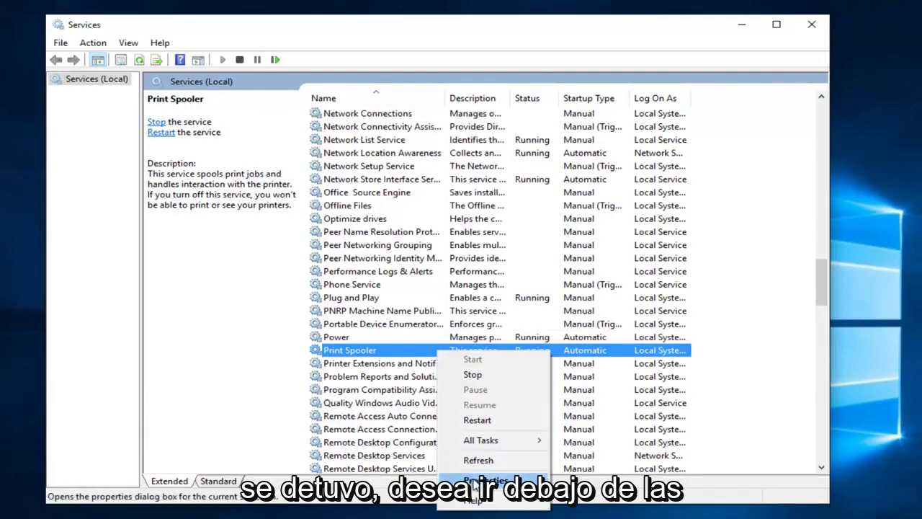
{"action": "left_click", "coordinate": [474, 481]}
{"action": "left_click", "coordinate": [407, 320]}
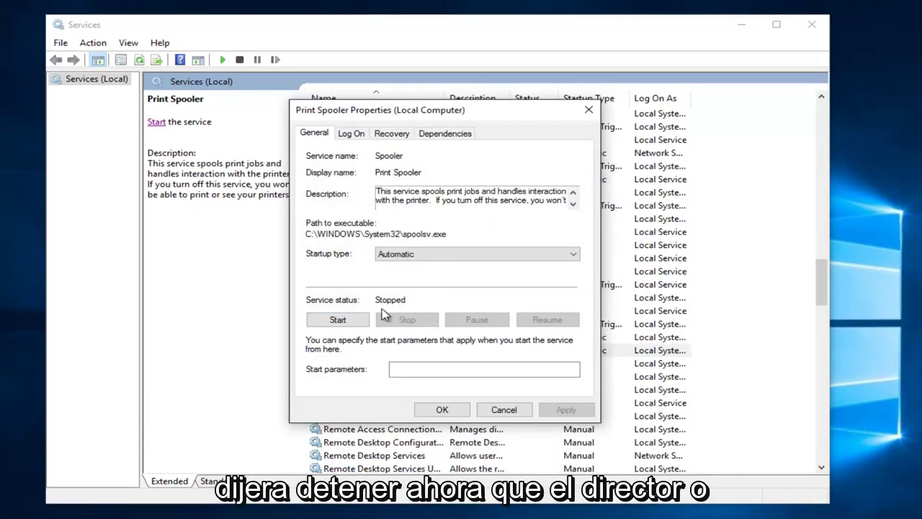
View Print Spooler's dependencies again, expanding RPC to DCOM Server Process Launcher and RPC Endpoint Mapper.
{"action": "left_click_drag", "start_coordinate": [409, 110], "coordinate": [550, 109]}
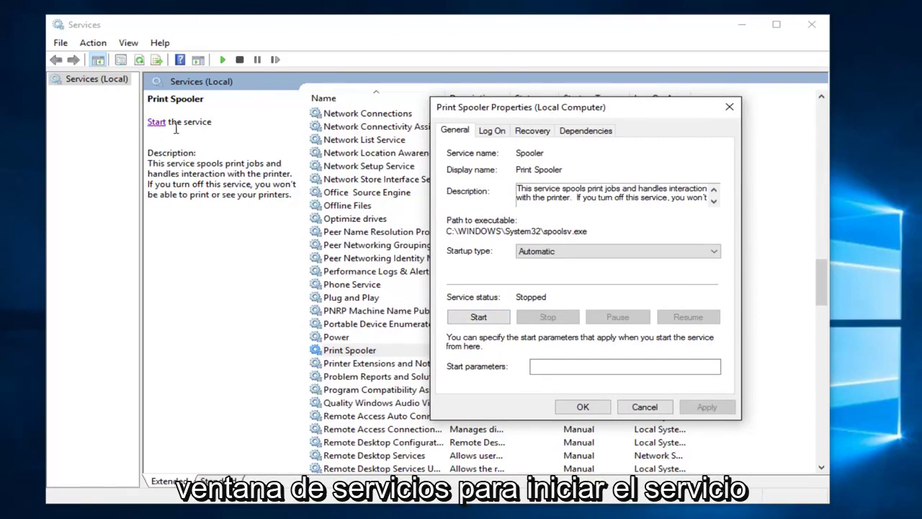
{"action": "left_click_drag", "start_coordinate": [533, 112], "coordinate": [447, 121]}
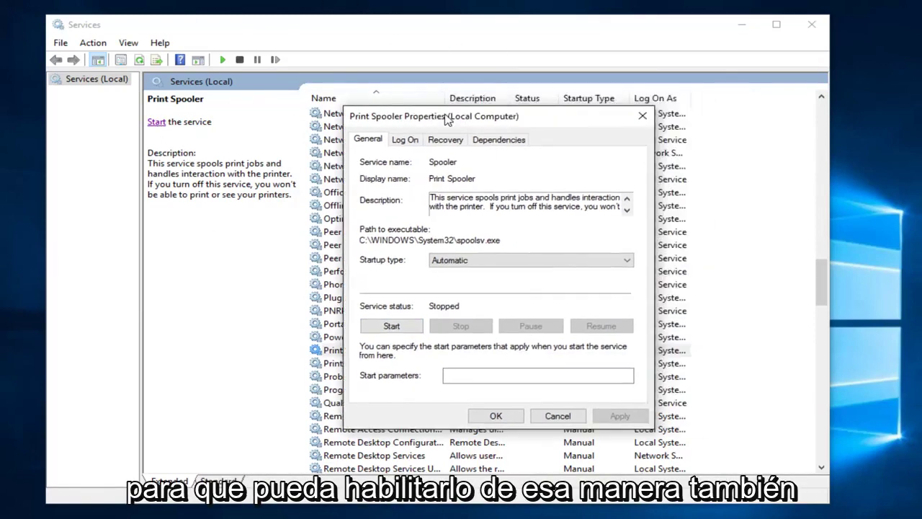
{"action": "left_click", "coordinate": [498, 138]}
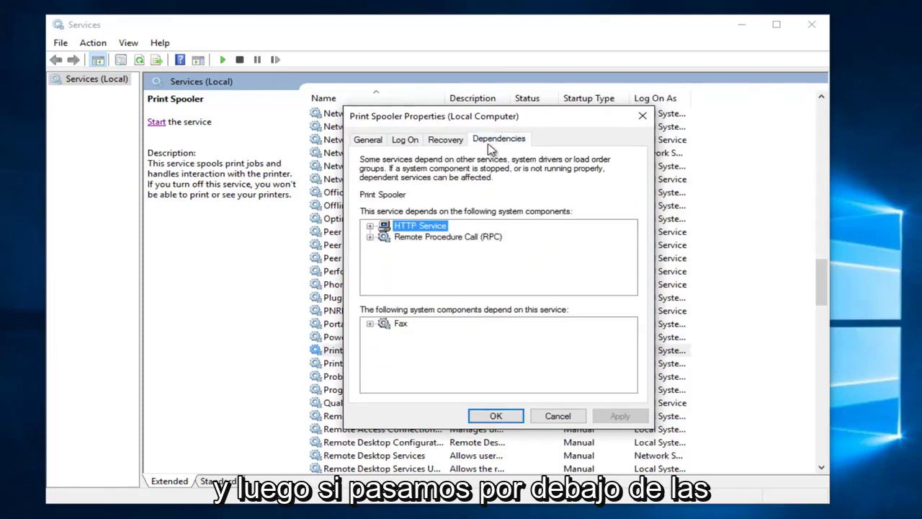
{"action": "left_click", "coordinate": [370, 237]}
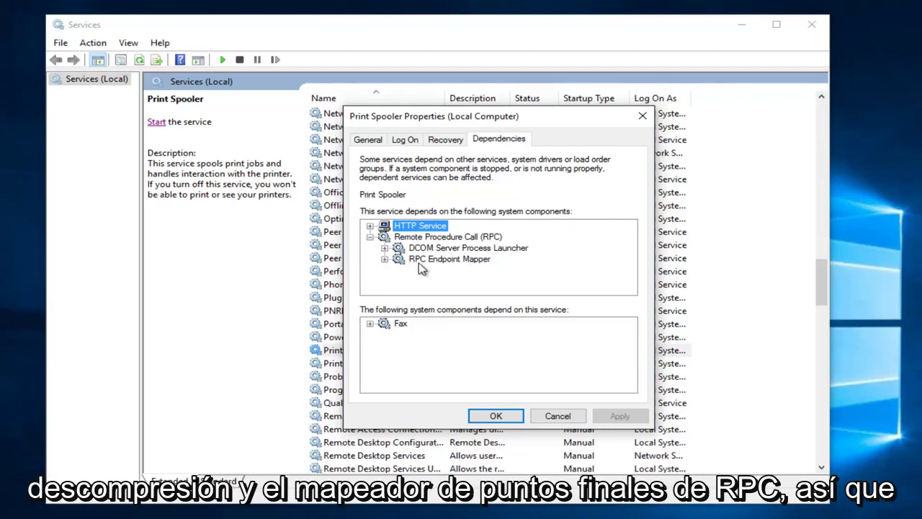
Widen the Name column and open DCOM Server Process Launcher's properties, showing Running, Automatic.
{"action": "left_click", "coordinate": [562, 422]}
{"action": "scroll", "coordinate": [400, 264], "scroll_direction": "up", "scroll_amount": 13}
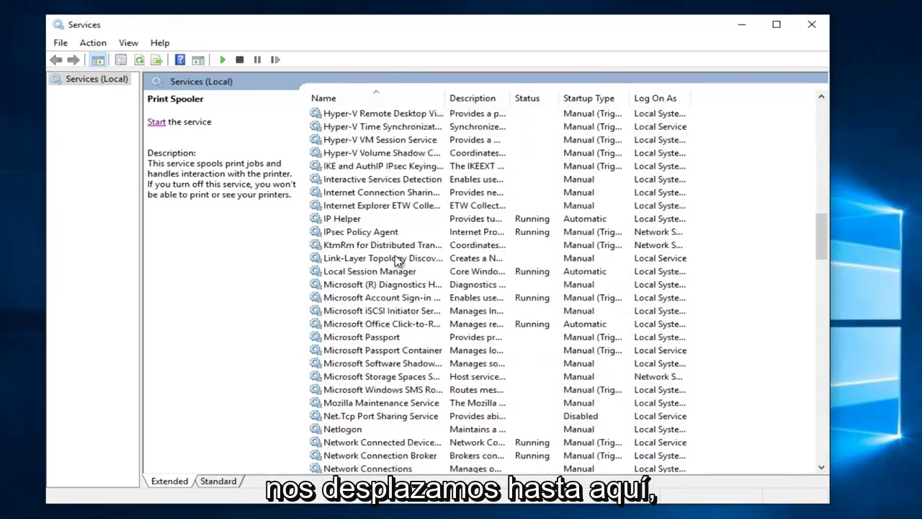
{"action": "scroll", "coordinate": [392, 261], "scroll_direction": "up", "scroll_amount": 8}
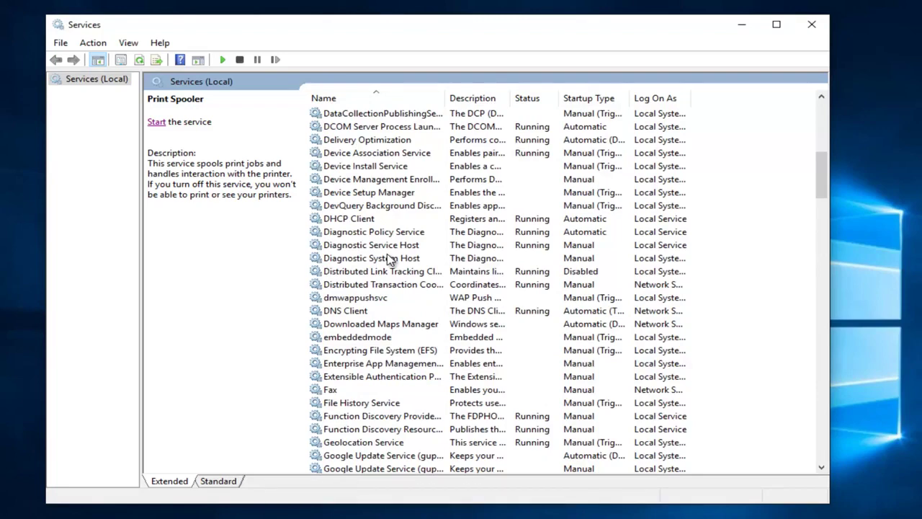
{"action": "scroll", "coordinate": [389, 260], "scroll_direction": "up", "scroll_amount": 2}
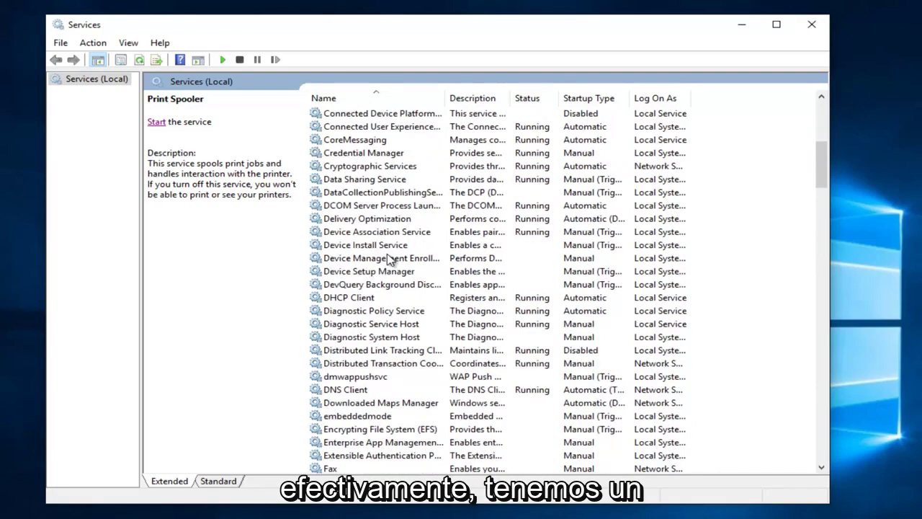
{"action": "left_click", "coordinate": [348, 206]}
{"action": "double_click", "coordinate": [444, 98]}
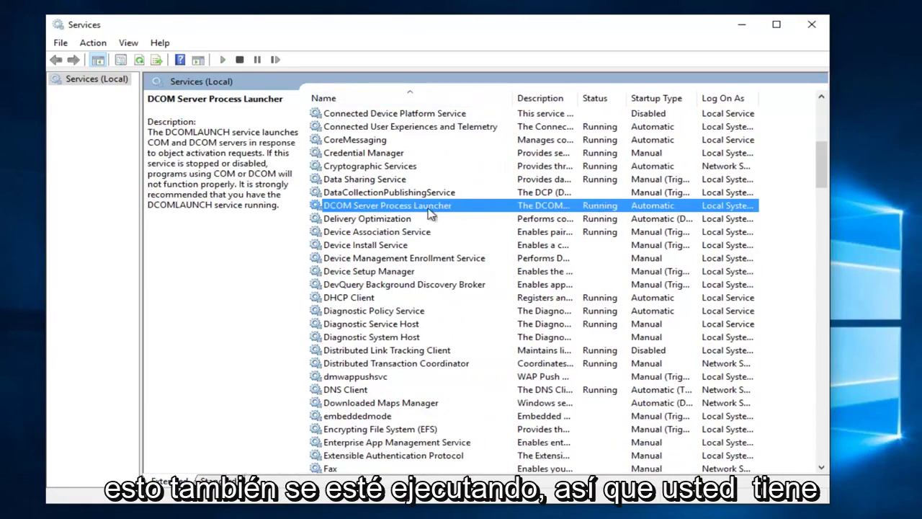
{"action": "right_click", "coordinate": [380, 206]}
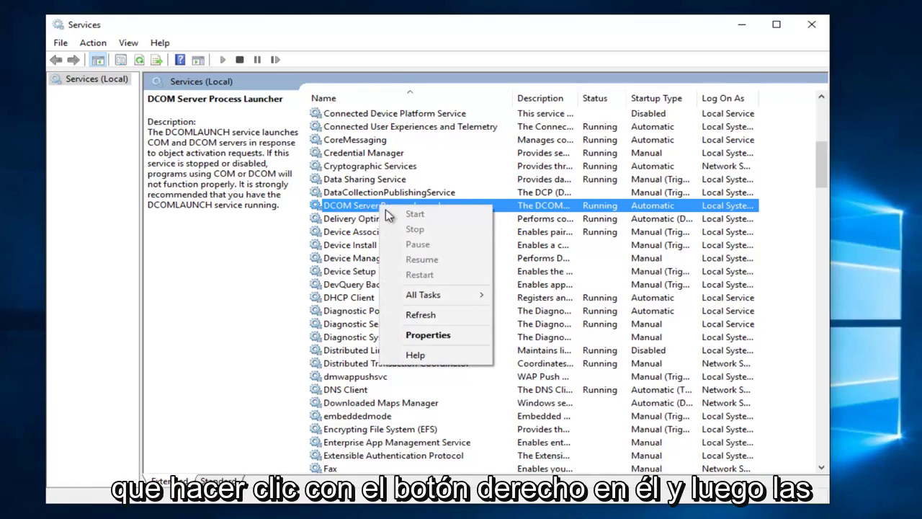
{"action": "left_click", "coordinate": [416, 335]}
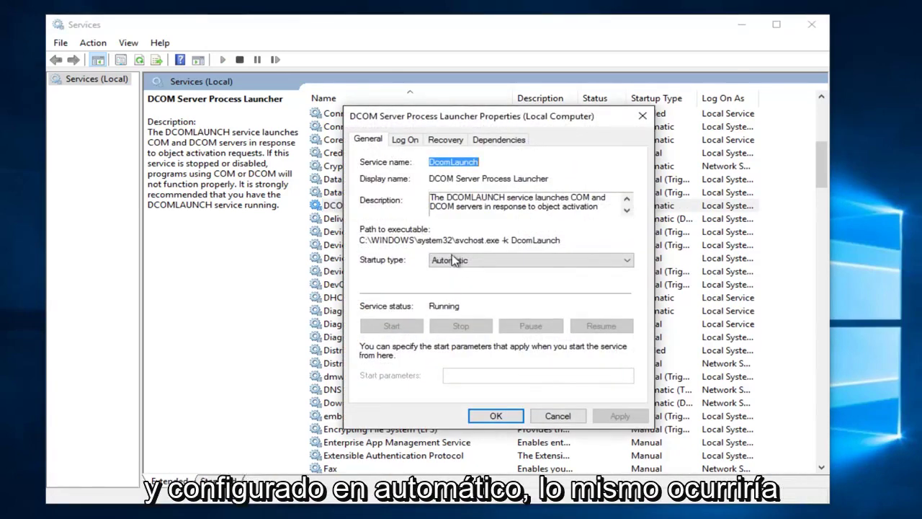
Confirm in RPC Endpoint Mapper's properties it is Running with Automatic startup, then cancel.
{"action": "left_click", "coordinate": [641, 115]}
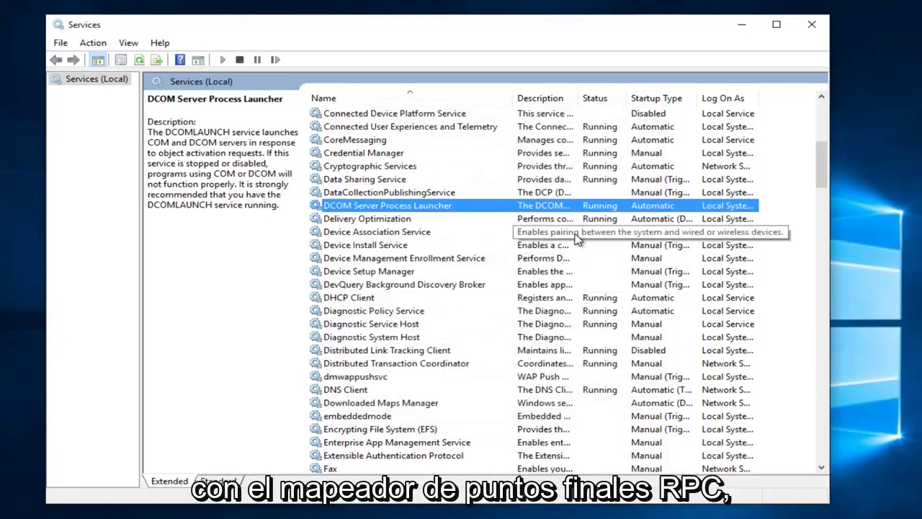
{"action": "scroll", "coordinate": [478, 302], "scroll_direction": "down", "scroll_amount": 7}
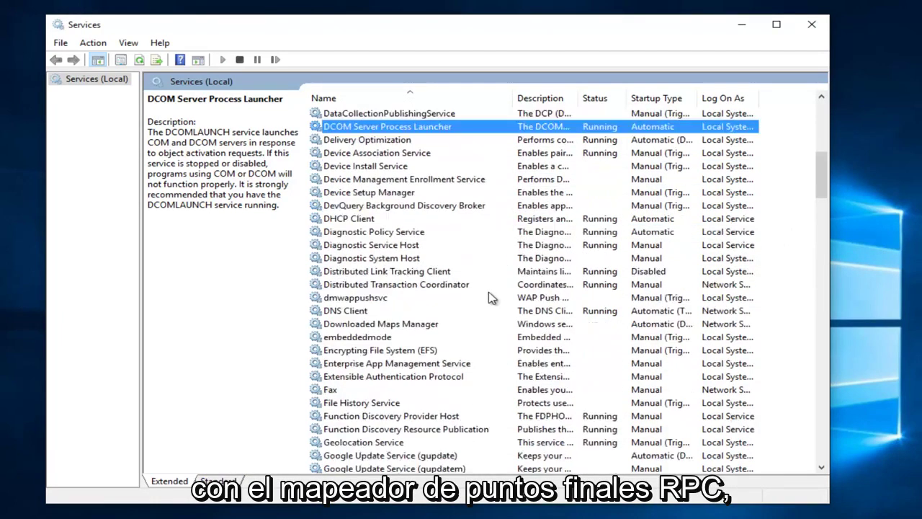
{"action": "scroll", "coordinate": [461, 304], "scroll_direction": "down", "scroll_amount": 14}
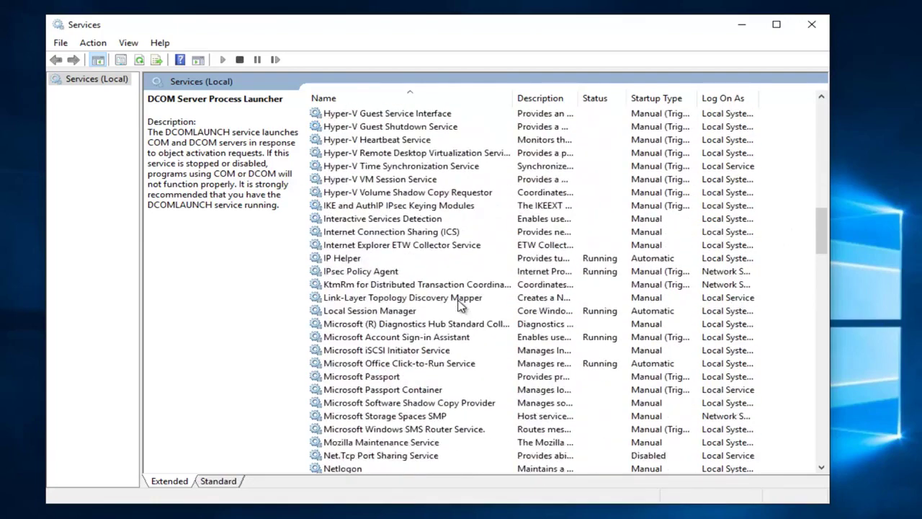
{"action": "scroll", "coordinate": [400, 335], "scroll_direction": "down", "scroll_amount": 5}
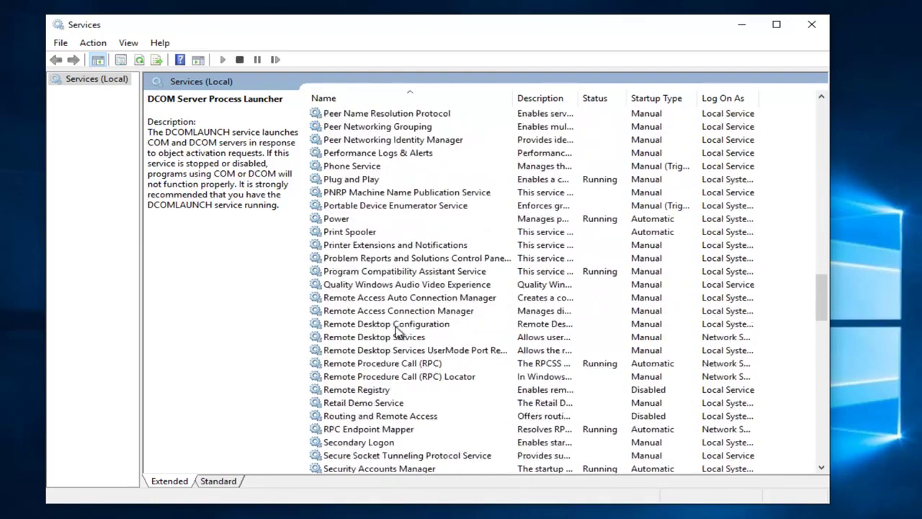
{"action": "left_click", "coordinate": [346, 430]}
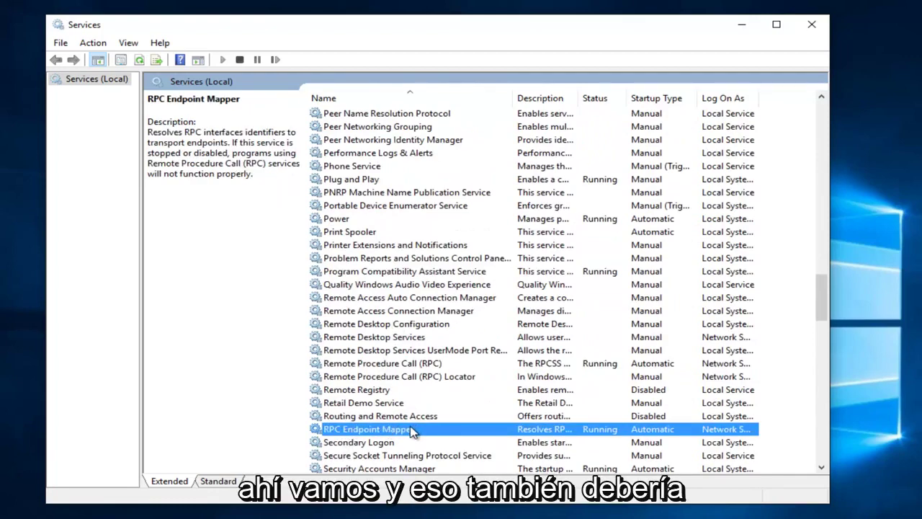
{"action": "right_click", "coordinate": [412, 429]}
{"action": "left_click", "coordinate": [439, 397]}
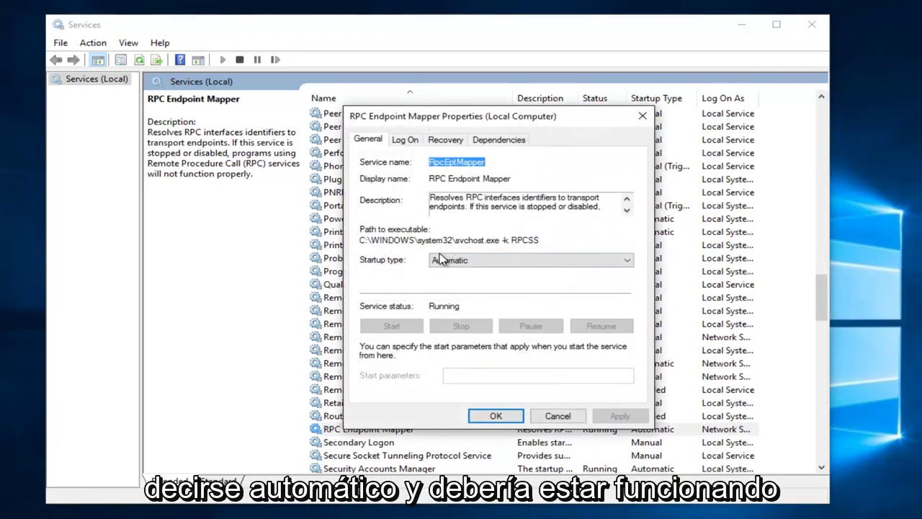
{"action": "left_click", "coordinate": [556, 417]}
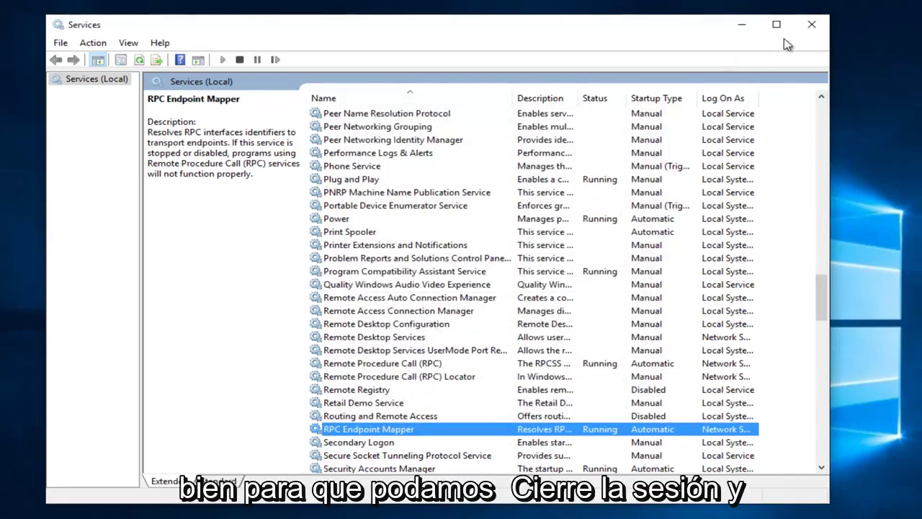
Close the Services window, returning to the empty desktop.
{"action": "left_click", "coordinate": [812, 26]}
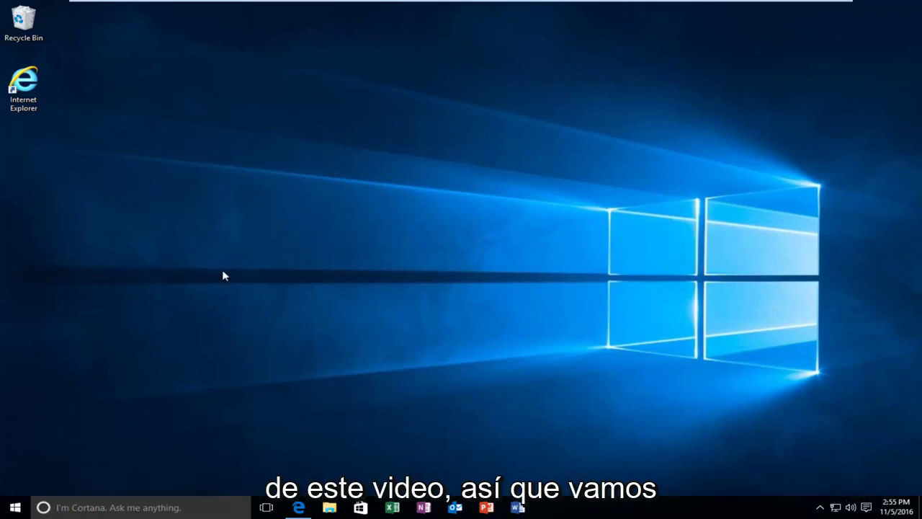
Search 'system' from the Start menu and launch the System control panel page.
{"action": "left_click", "coordinate": [14, 507]}
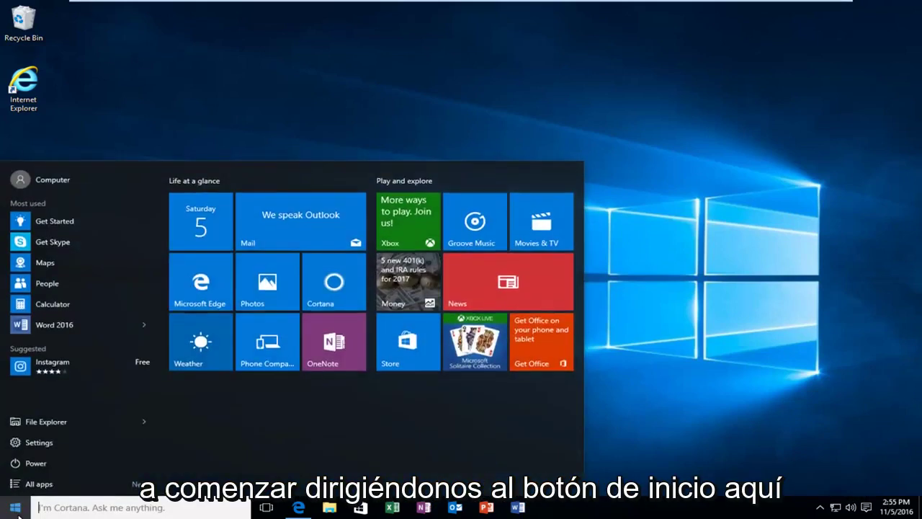
{"action": "type", "text": "s"}
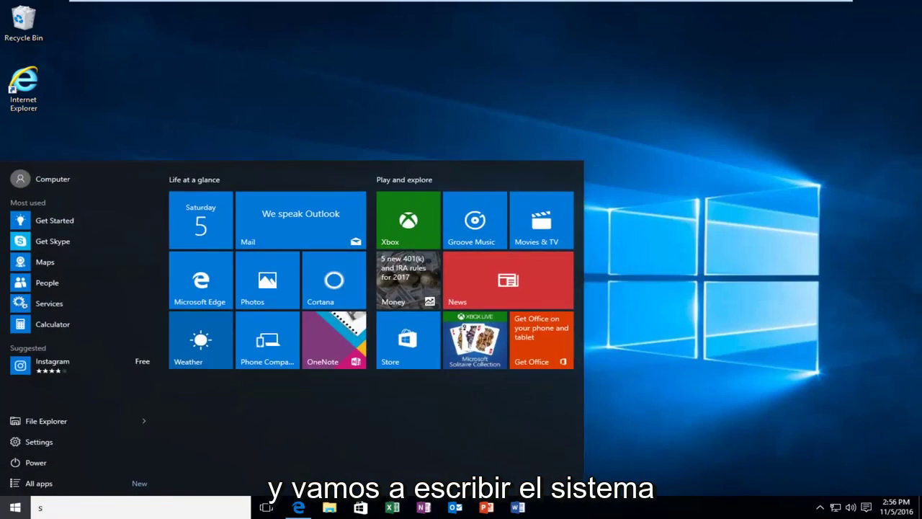
{"action": "type", "text": "ystem"}
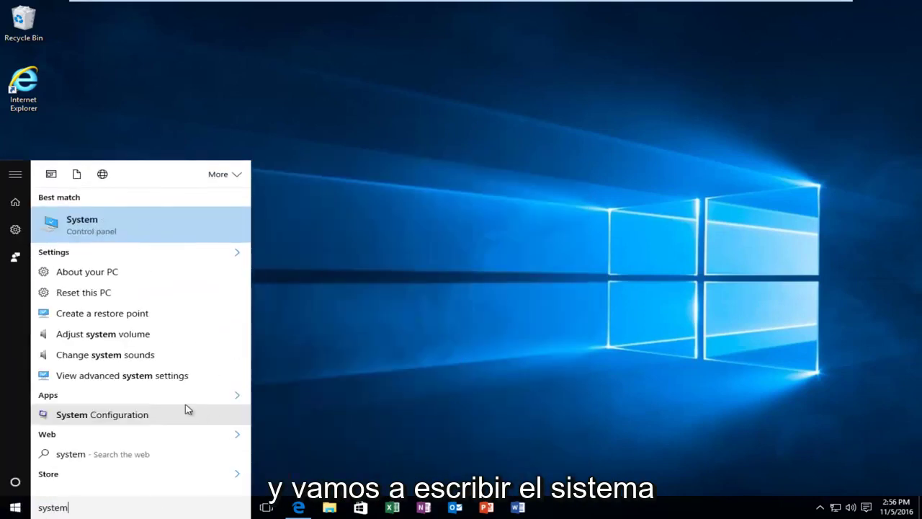
{"action": "left_click", "coordinate": [86, 232]}
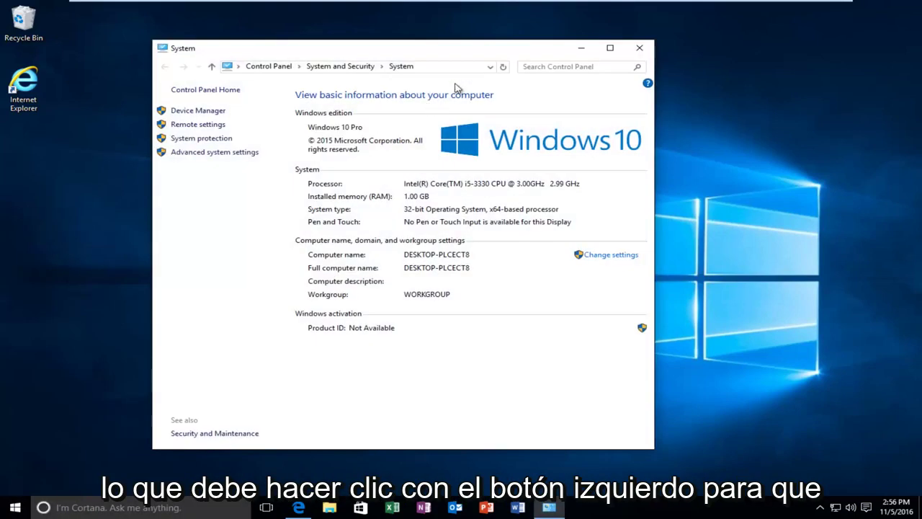
Maximize the System control panel window.
{"action": "left_click", "coordinate": [609, 48]}
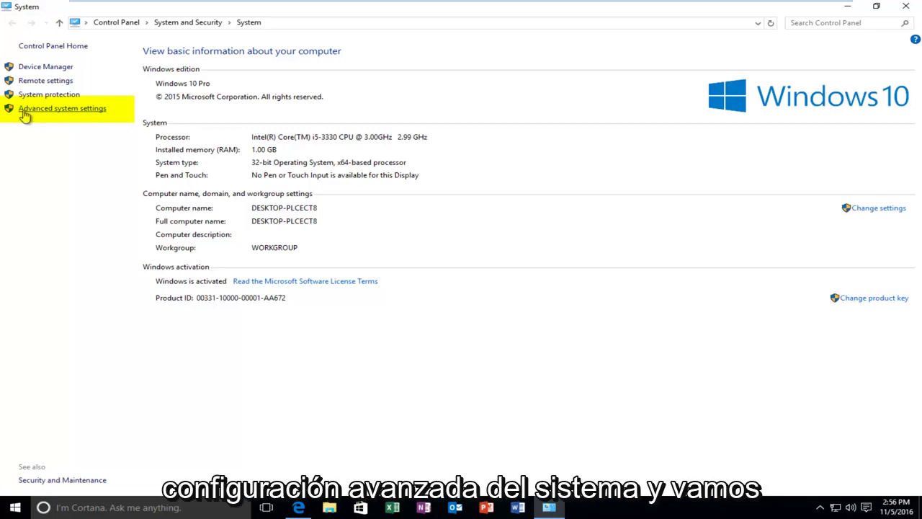
Open Advanced system settings, look at the Hardware and Computer Name tabs, and return to Advanced.
{"action": "left_click", "coordinate": [62, 113]}
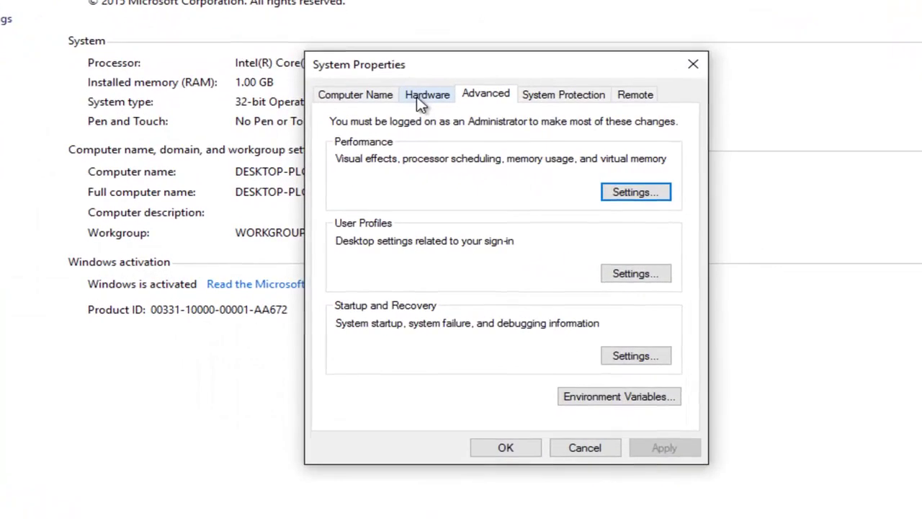
{"action": "left_click", "coordinate": [428, 95]}
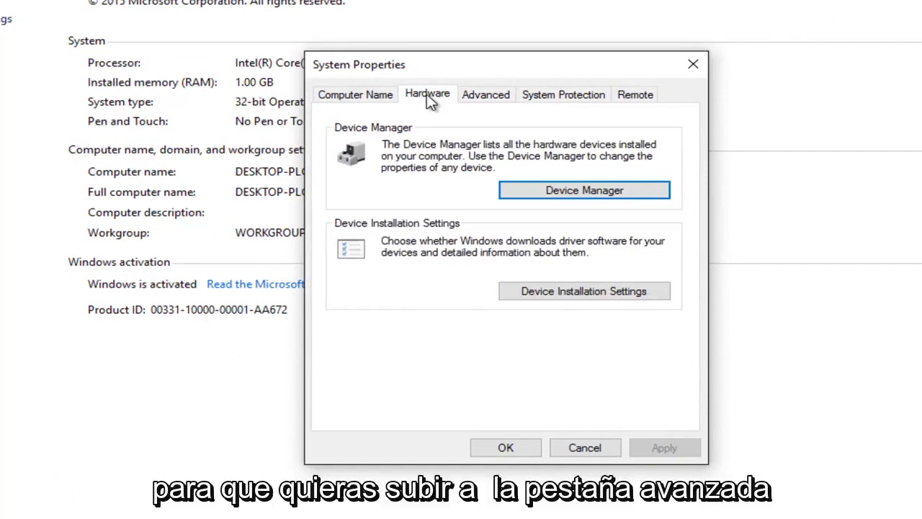
{"action": "left_click", "coordinate": [355, 97]}
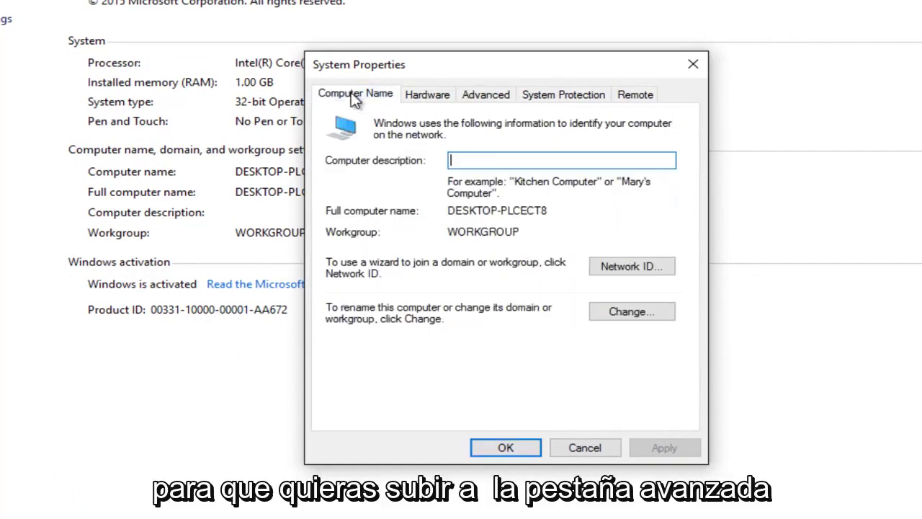
{"action": "left_click", "coordinate": [485, 96]}
{"action": "left_click_drag", "start_coordinate": [441, 70], "coordinate": [406, 90]}
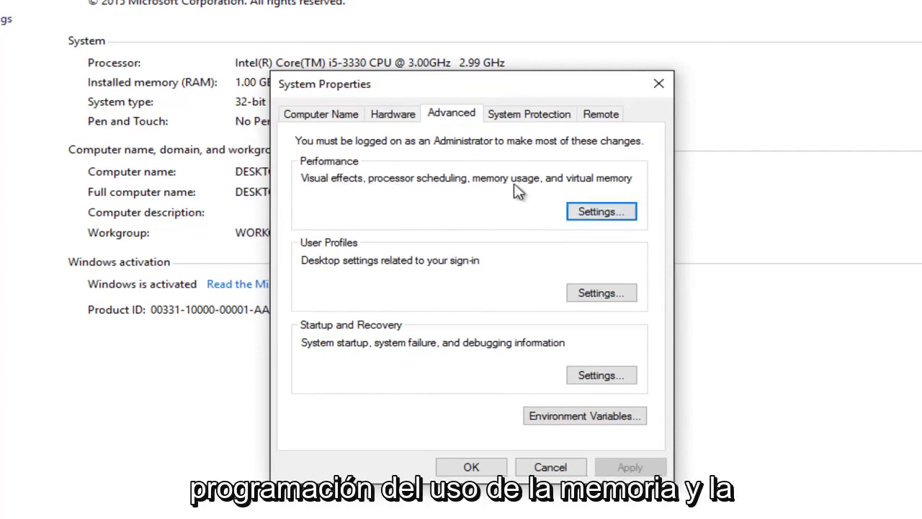
Select 'Turn on DEP for all programs and services except those I select' in Performance Options.
{"action": "left_click", "coordinate": [597, 218]}
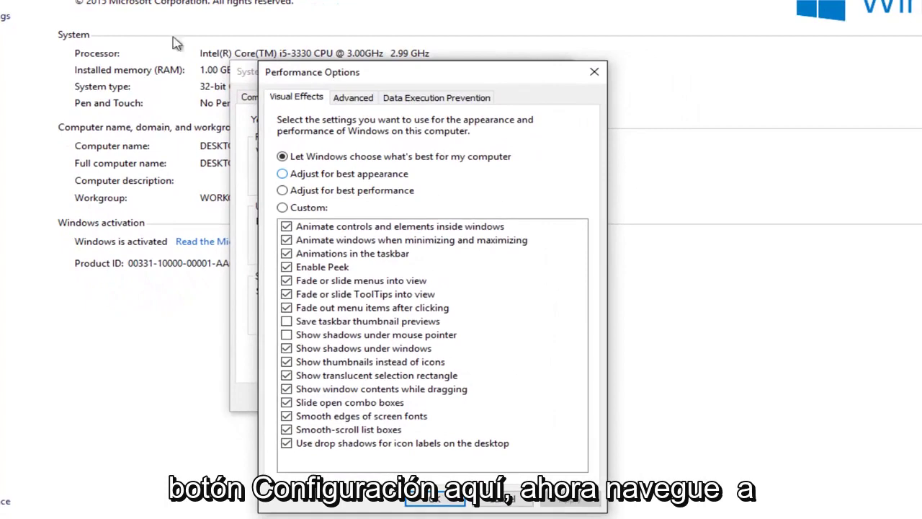
{"action": "left_click_drag", "start_coordinate": [381, 75], "coordinate": [389, 24]}
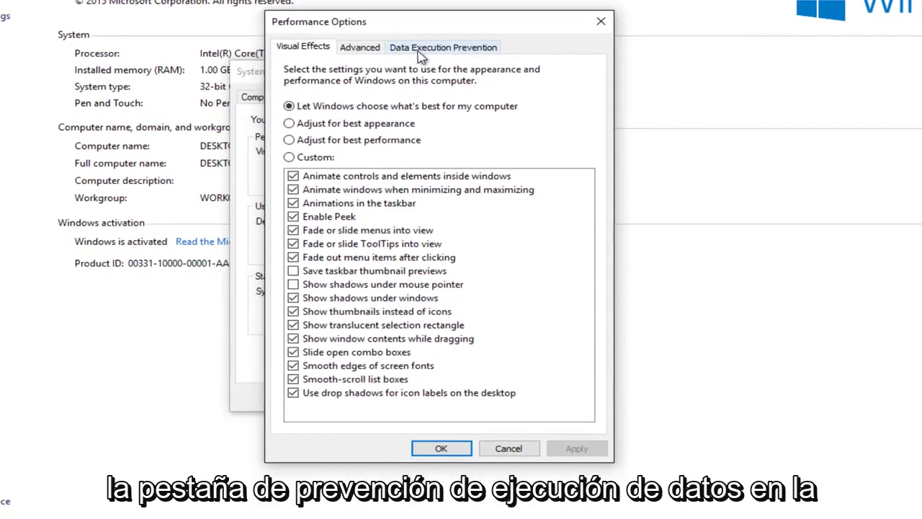
{"action": "left_click", "coordinate": [455, 49]}
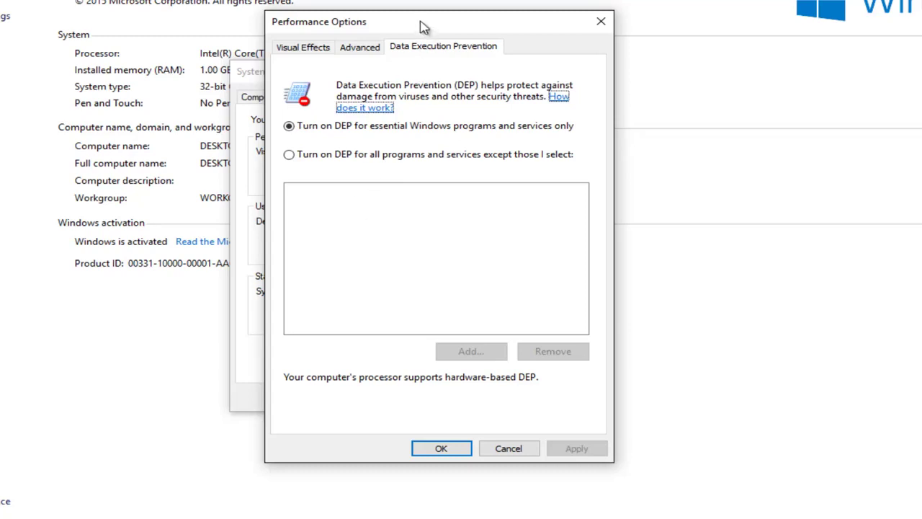
{"action": "left_click_drag", "start_coordinate": [424, 28], "coordinate": [421, 14]}
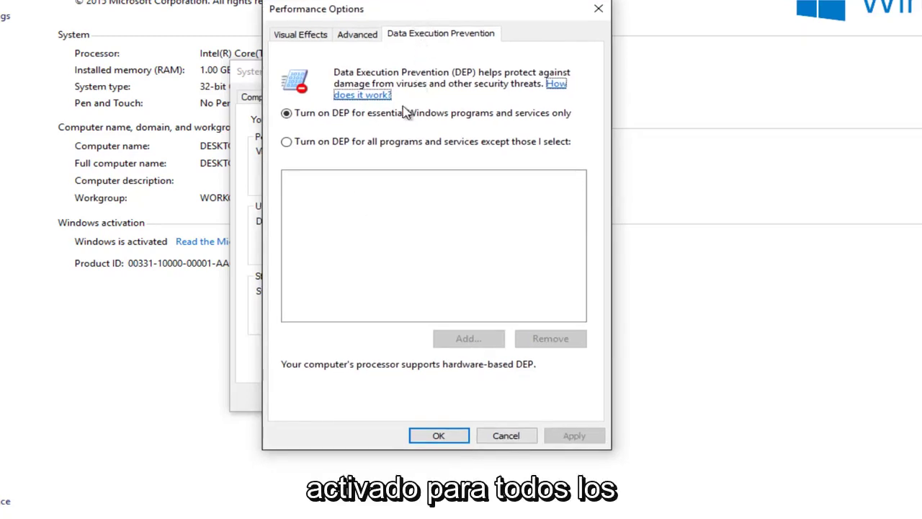
{"action": "left_click", "coordinate": [288, 143]}
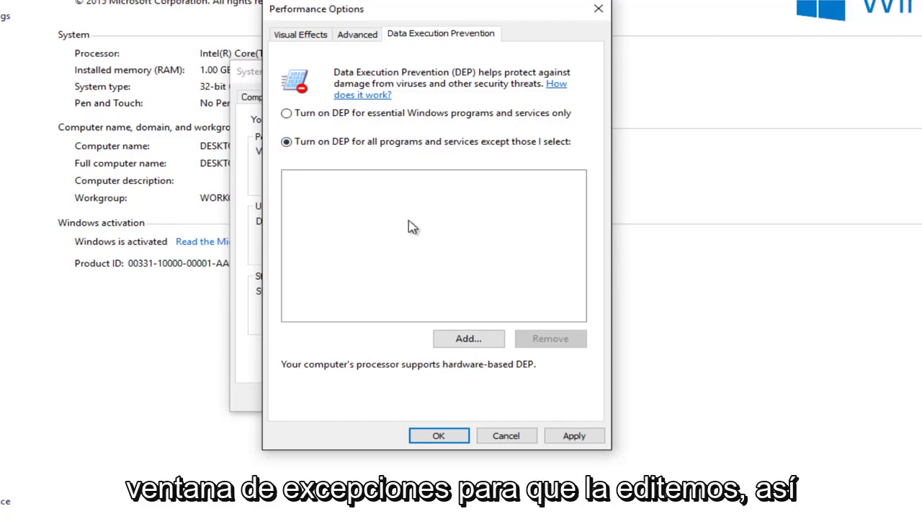
Try adding spoolsv from System32 as a DEP exception, triggering the must-run-with-DEP warning.
{"action": "left_click", "coordinate": [464, 343]}
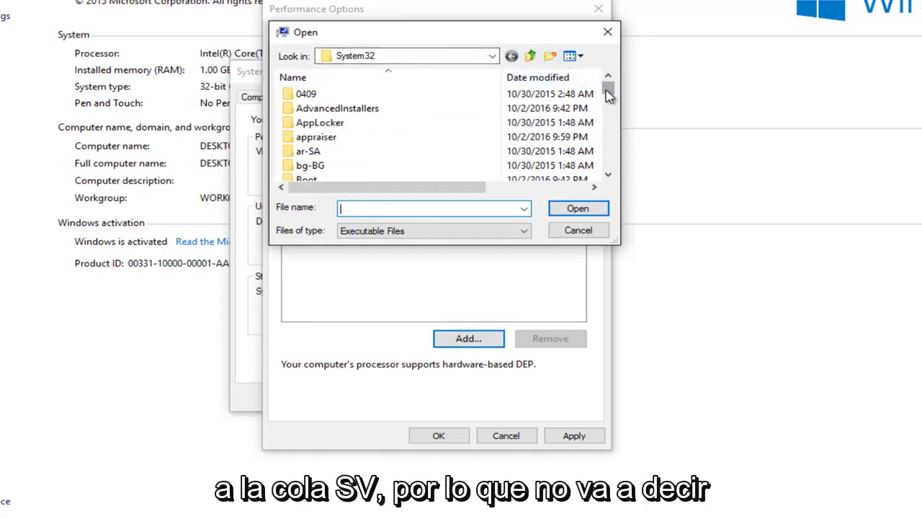
{"action": "left_click_drag", "start_coordinate": [609, 87], "coordinate": [608, 138]}
{"action": "scroll", "coordinate": [432, 160], "scroll_direction": "down", "scroll_amount": 20}
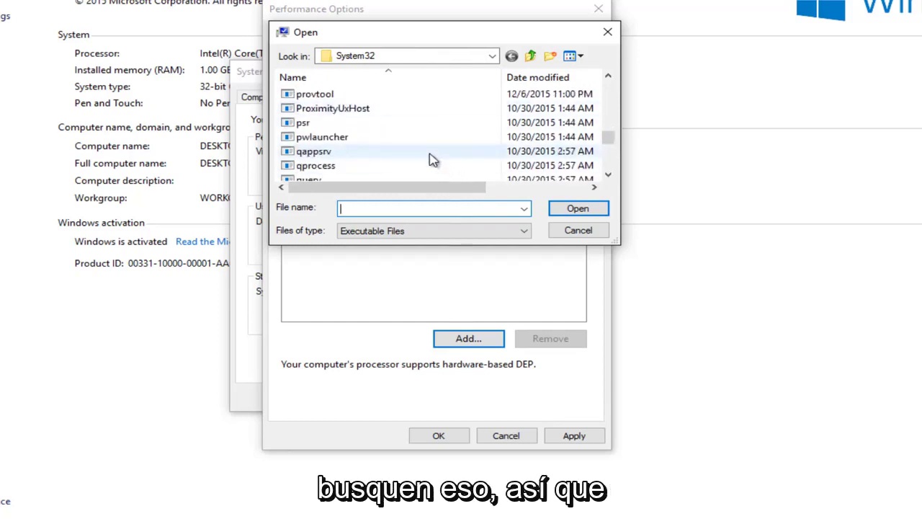
{"action": "scroll", "coordinate": [430, 154], "scroll_direction": "down", "scroll_amount": 10}
{"action": "scroll", "coordinate": [418, 151], "scroll_direction": "down", "scroll_amount": 7}
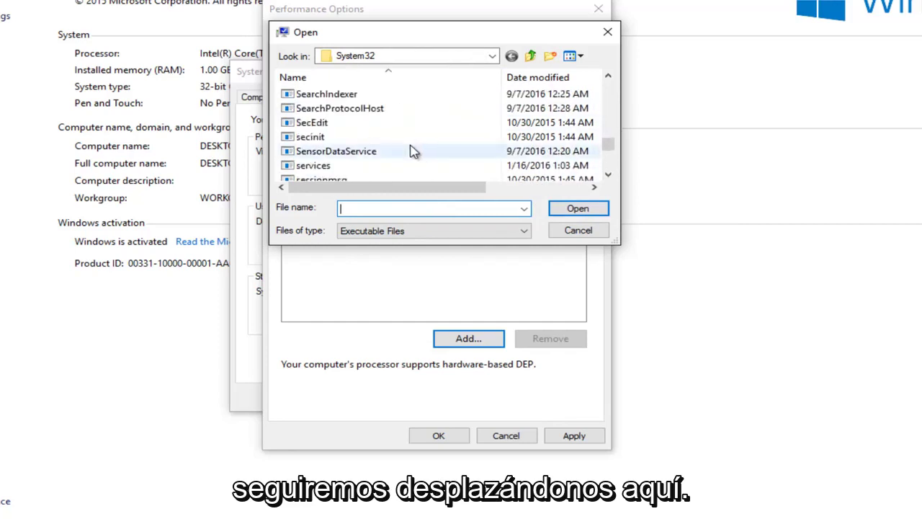
{"action": "scroll", "coordinate": [403, 148], "scroll_direction": "down", "scroll_amount": 4}
{"action": "scroll", "coordinate": [401, 147], "scroll_direction": "down", "scroll_amount": 2}
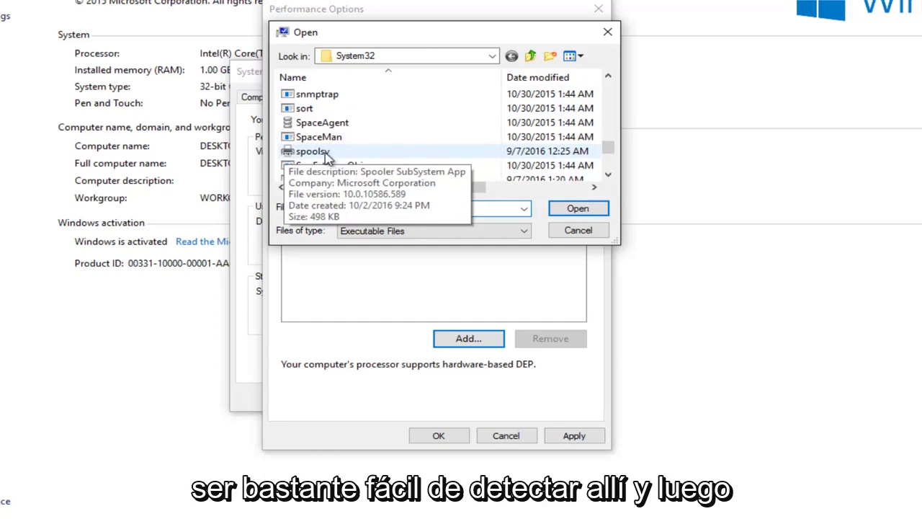
{"action": "left_click", "coordinate": [314, 152]}
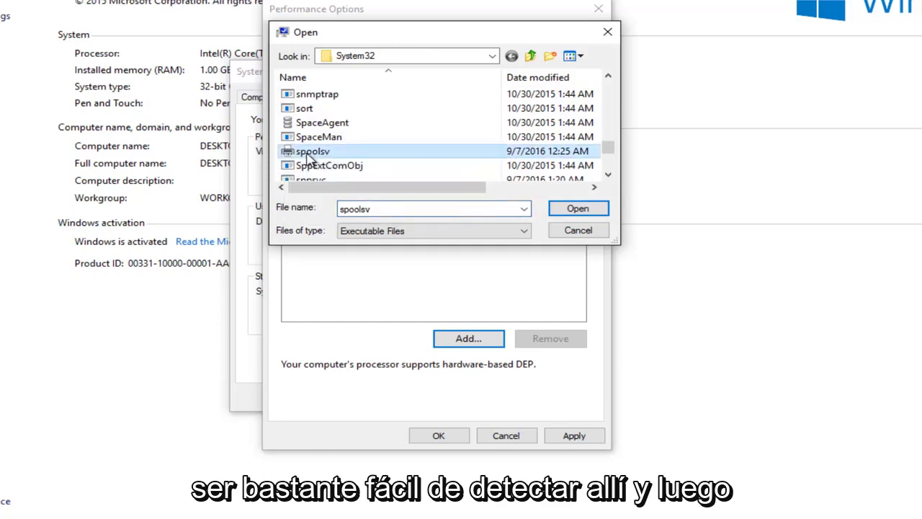
{"action": "left_click", "coordinate": [567, 211]}
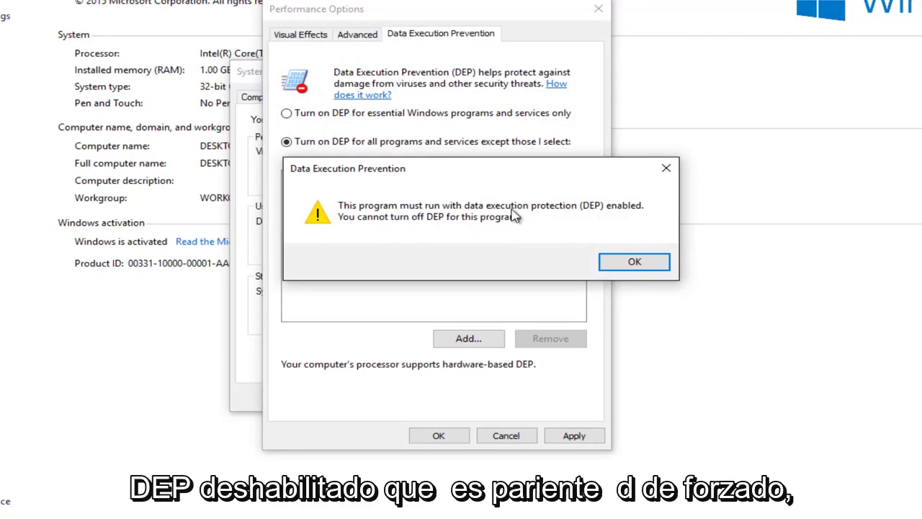
Close the DEP refusal warning so spoolsv stays off the exception list.
{"action": "left_click_drag", "start_coordinate": [471, 173], "coordinate": [445, 176]}
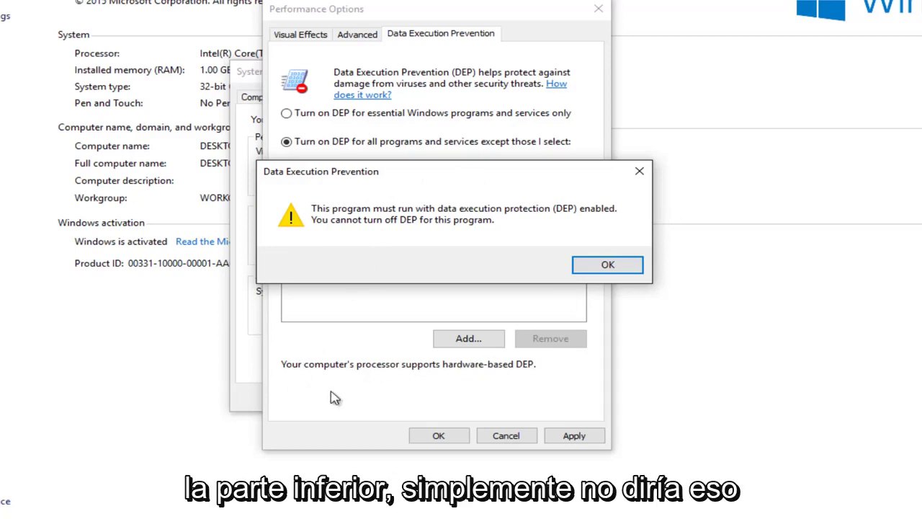
{"action": "left_click", "coordinate": [639, 171]}
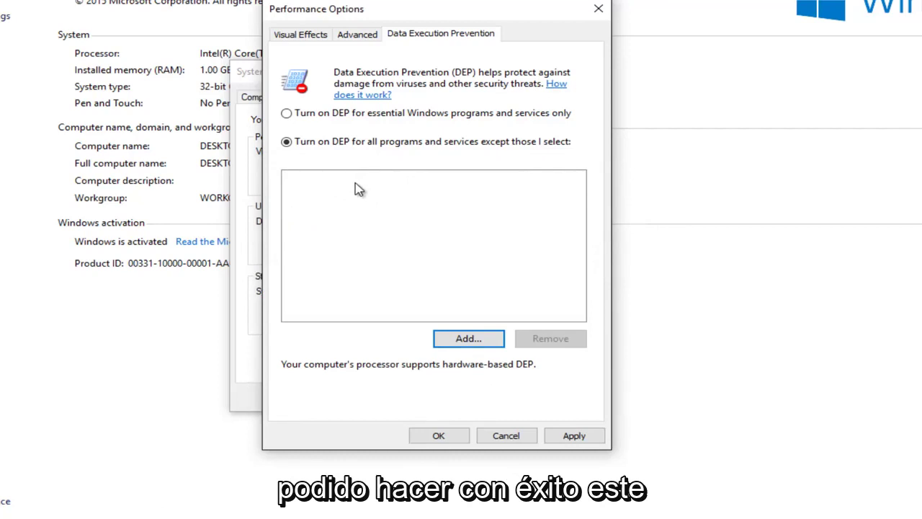
Apply the DEP setting, acknowledge the restart notice and close Performance Options.
{"action": "left_click", "coordinate": [581, 438]}
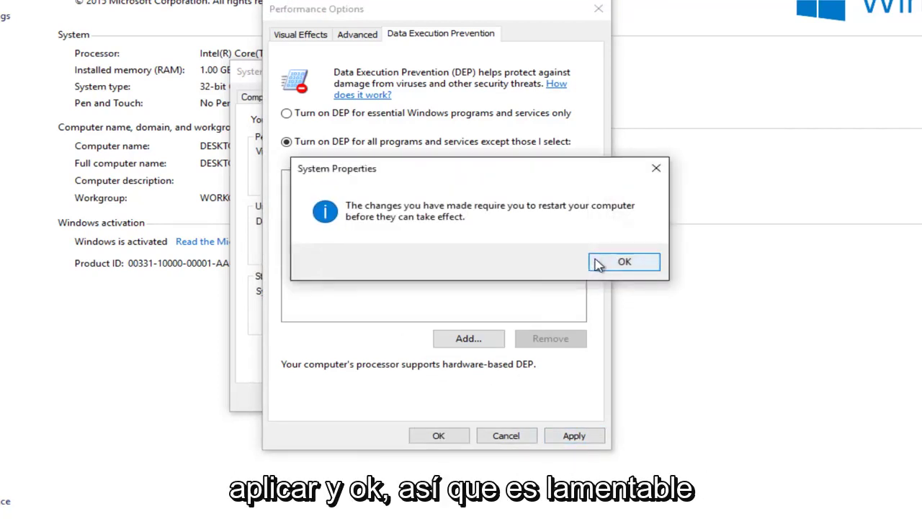
{"action": "left_click", "coordinate": [598, 265]}
{"action": "left_click", "coordinate": [437, 435]}
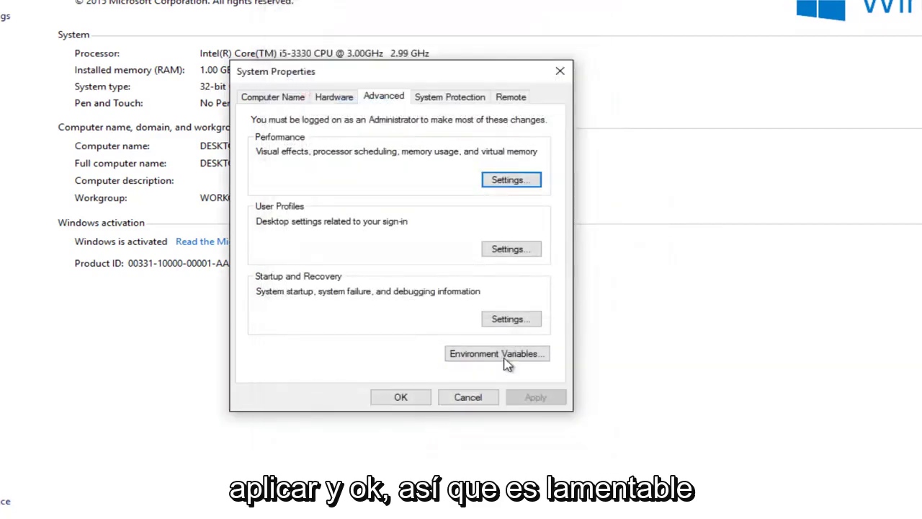
Recheck the Data Execution Prevention tab, close it and reposition System Properties.
{"action": "left_click", "coordinate": [511, 180]}
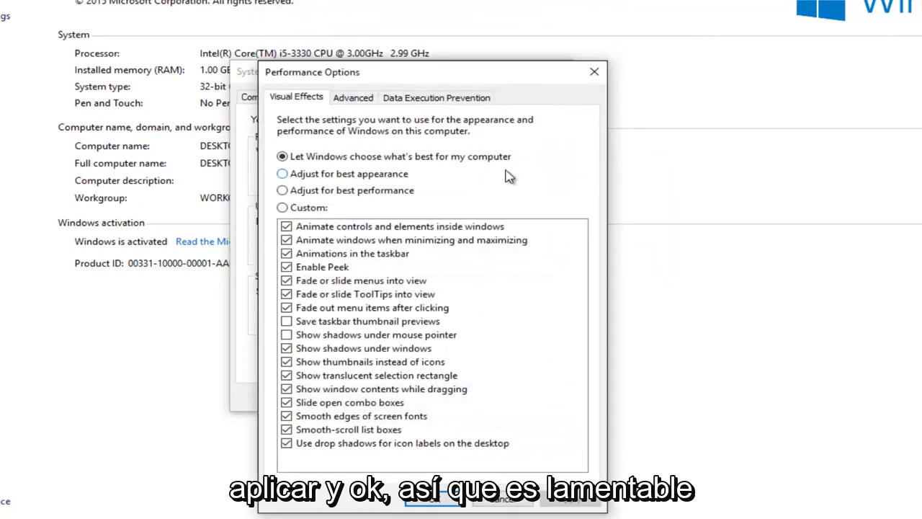
{"action": "left_click", "coordinate": [452, 101]}
{"action": "left_click", "coordinate": [594, 72]}
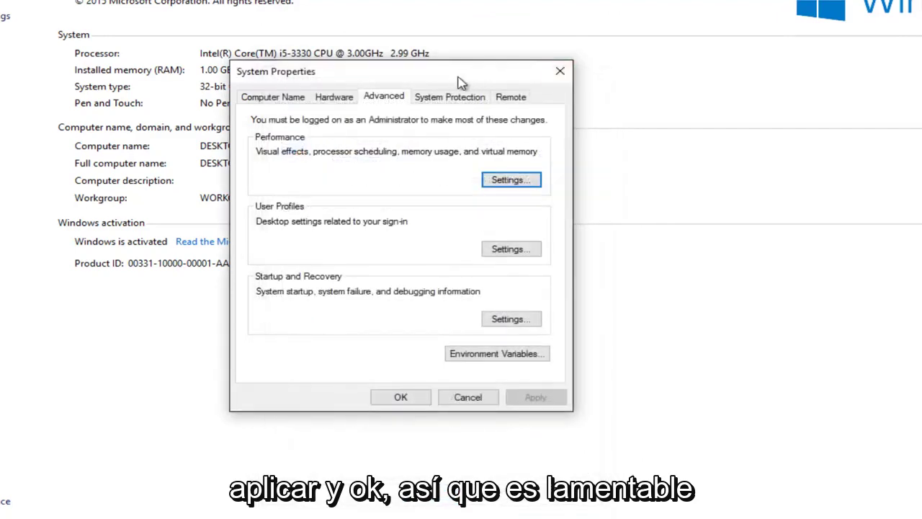
{"action": "left_click_drag", "start_coordinate": [460, 83], "coordinate": [438, 62]}
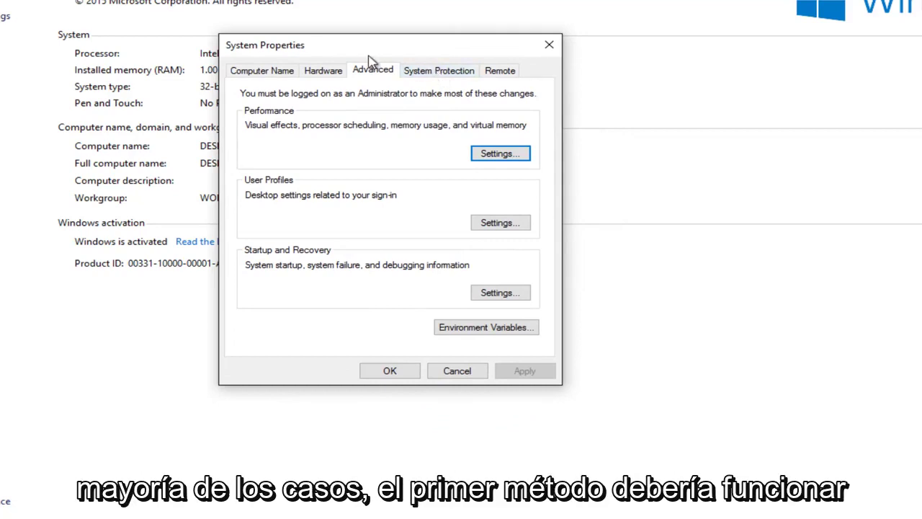
Close System Properties to return to the System page.
{"action": "left_click", "coordinate": [549, 45]}
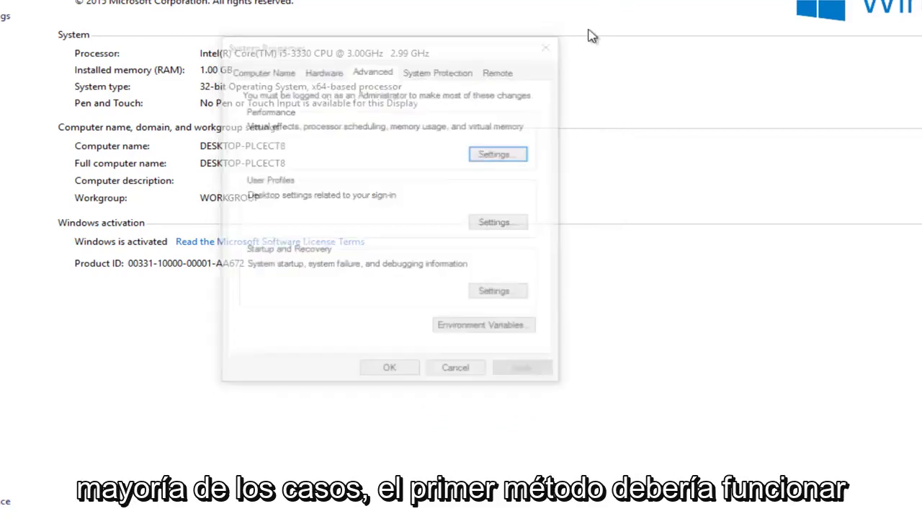